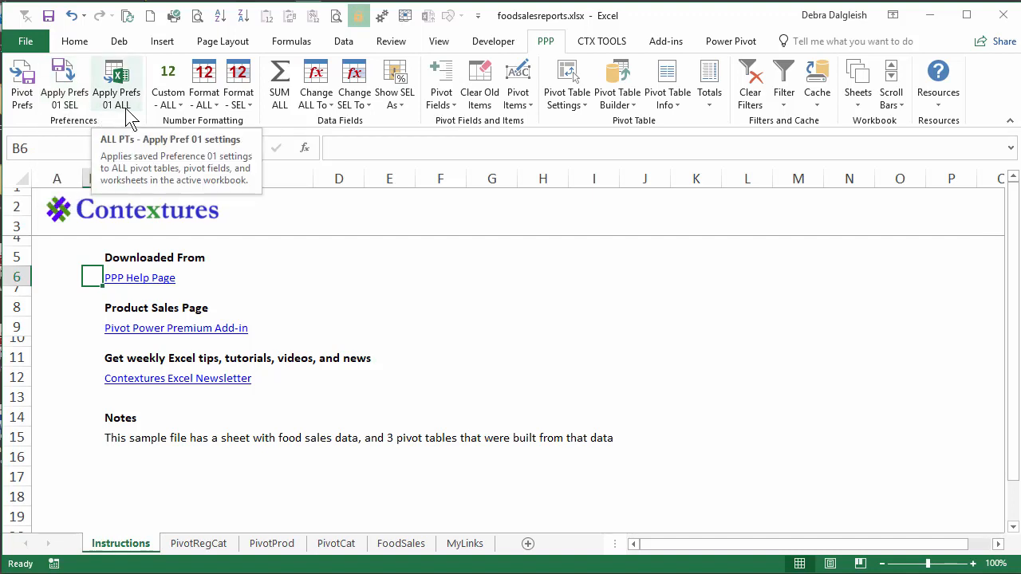
# Review saved pivot table preference settings 3 and 1, and close the preferences without saving.
pyautogui.click(22, 77)
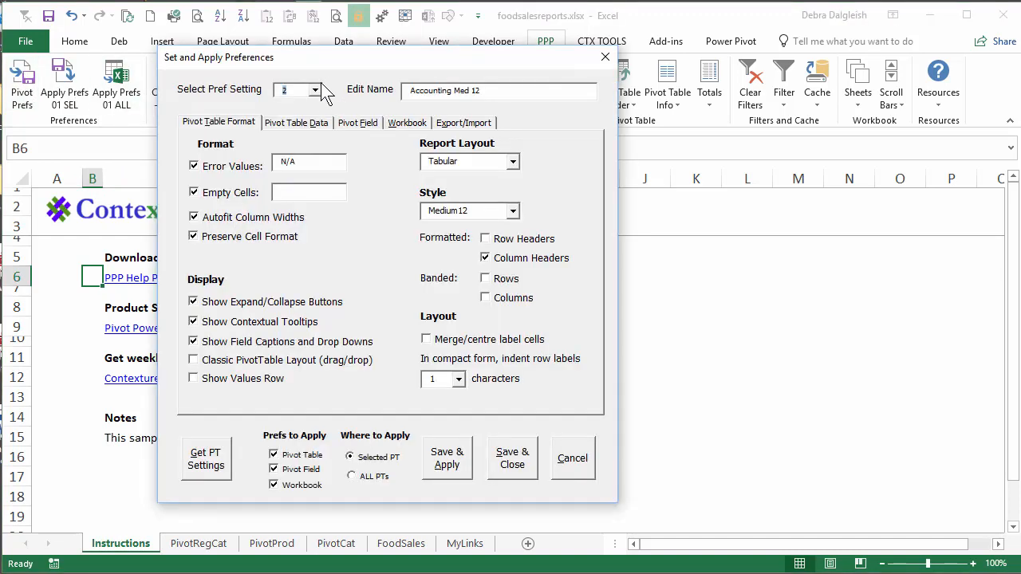
pyautogui.click(316, 90)
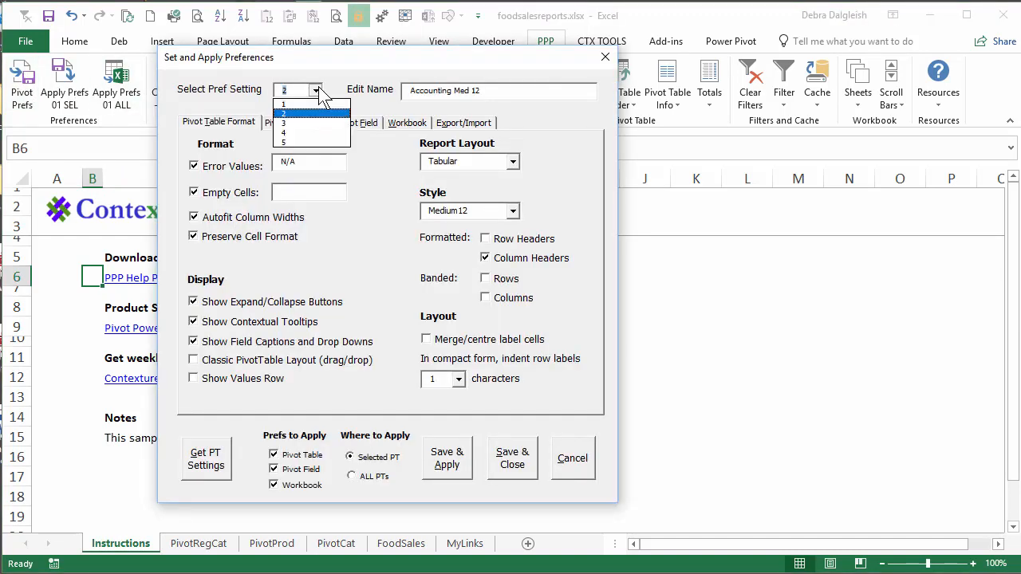
pyautogui.click(297, 123)
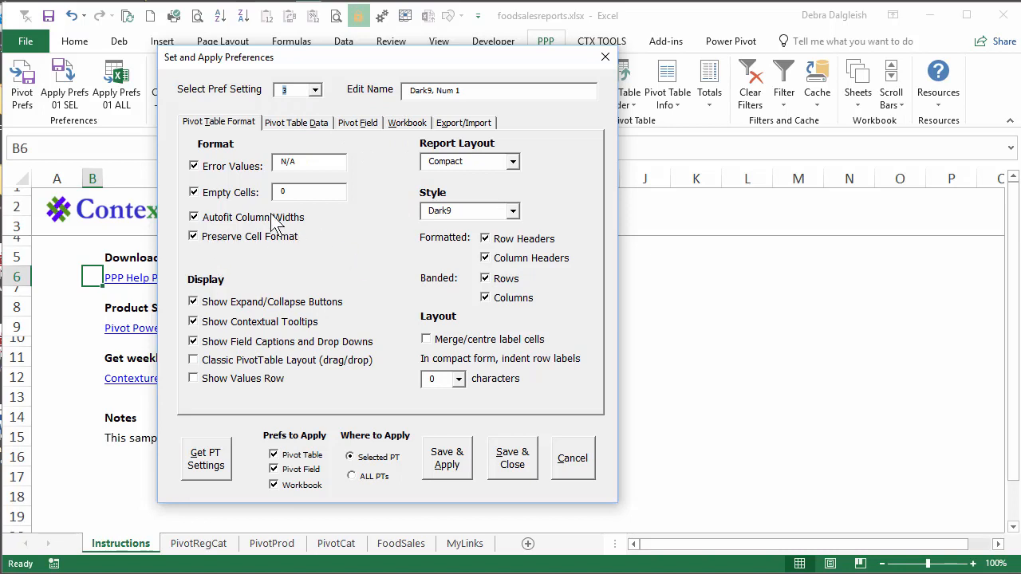
pyautogui.click(315, 90)
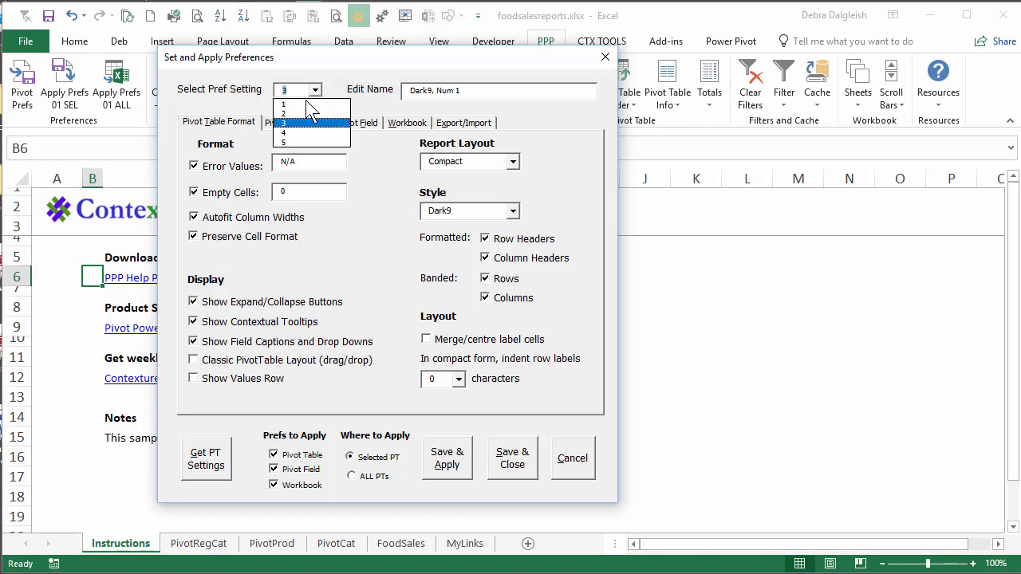
pyautogui.click(308, 105)
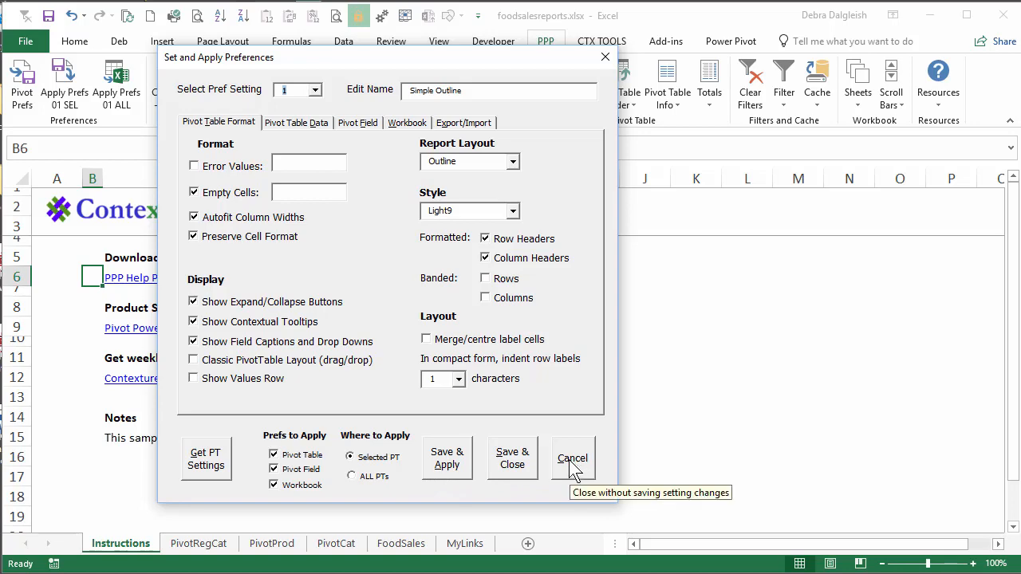
pyautogui.click(606, 56)
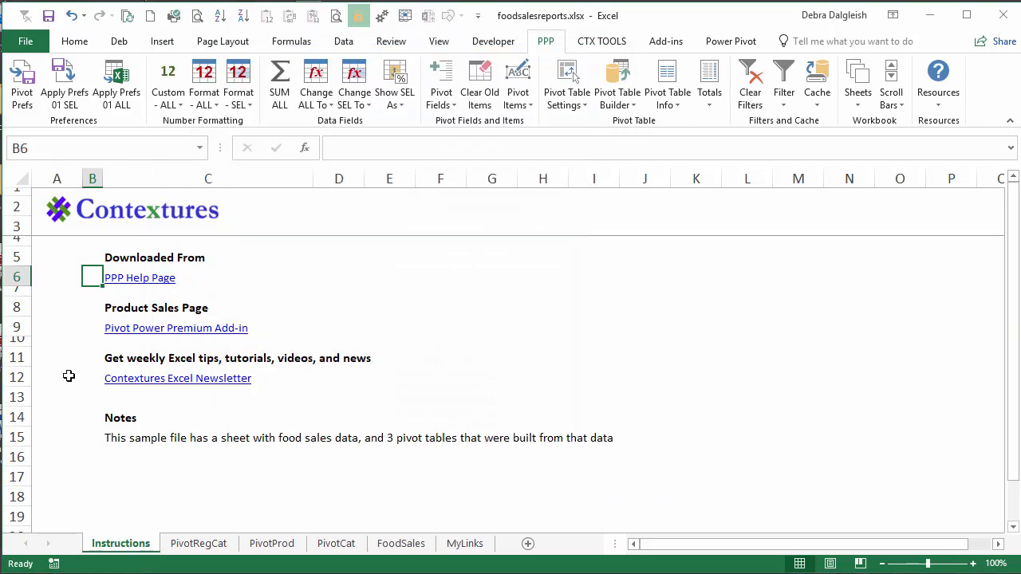
# Look through the FoodSales data sheet and the PivotRegCat, PivotProd and PivotCat pivot table sheets.
pyautogui.click(416, 547)
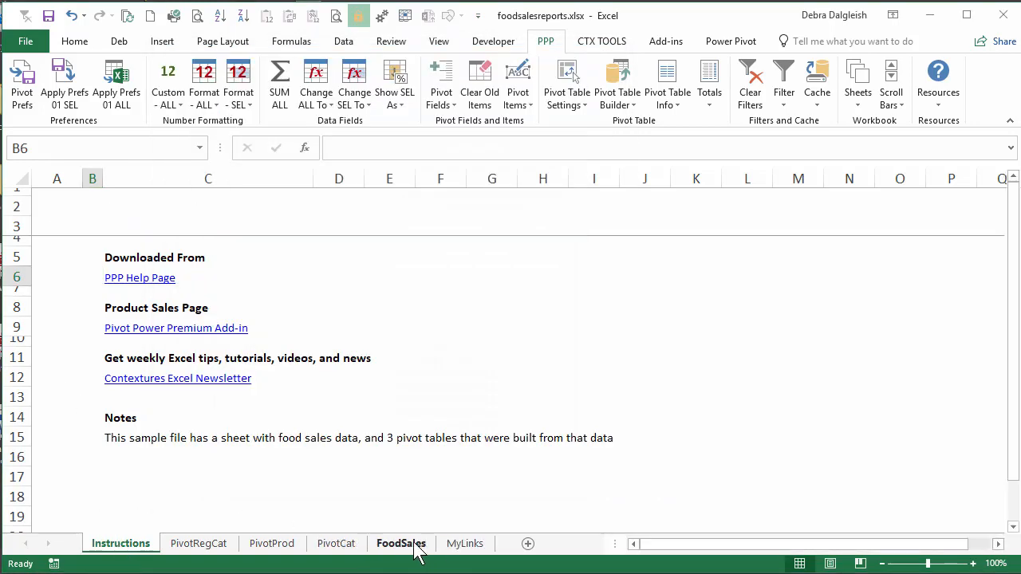
pyautogui.click(199, 544)
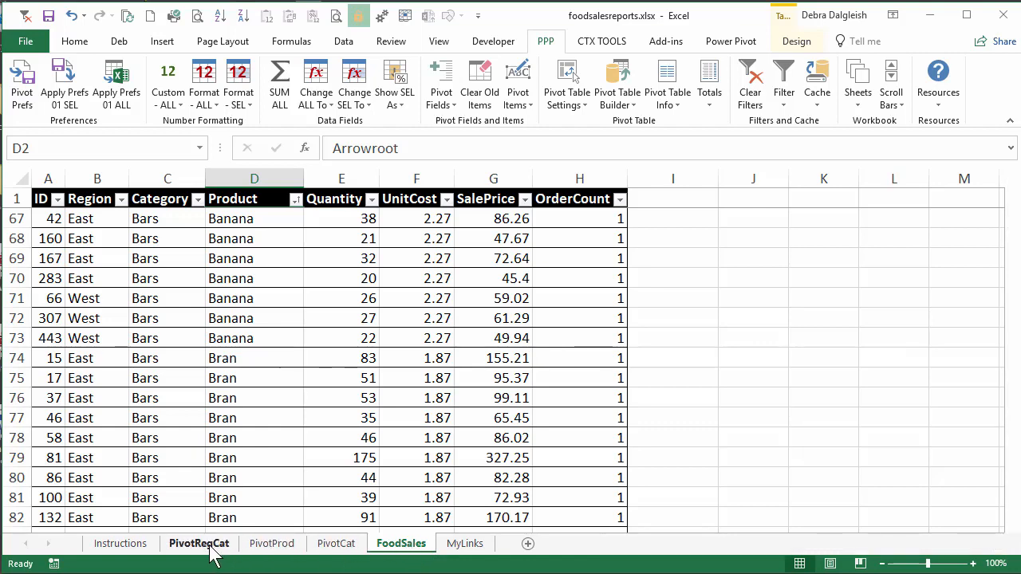
pyautogui.click(267, 545)
pyautogui.click(337, 547)
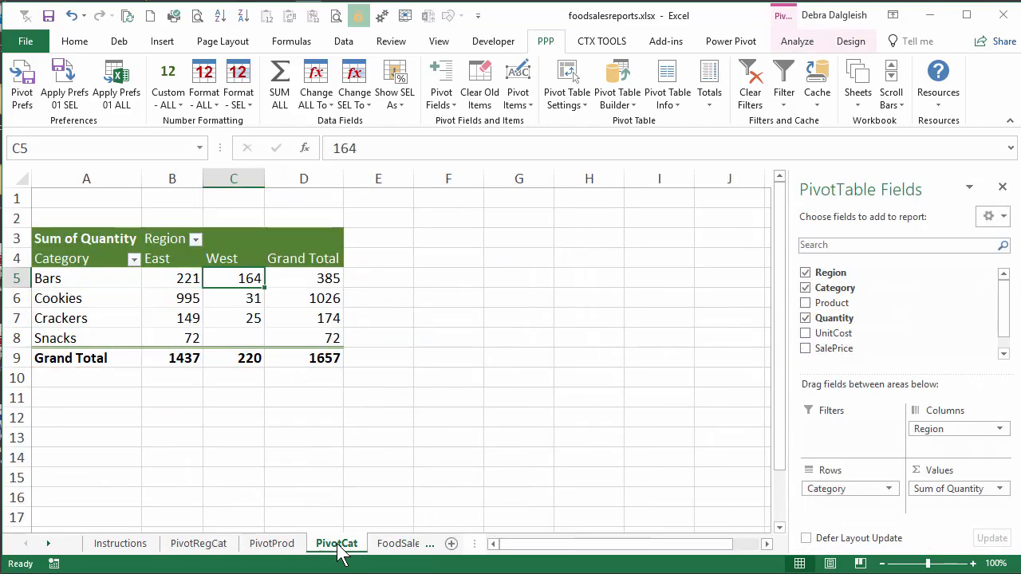
# Apply the saved Preference 01 settings to the selected pivot table on the PivotRegCat sheet.
pyautogui.click(206, 546)
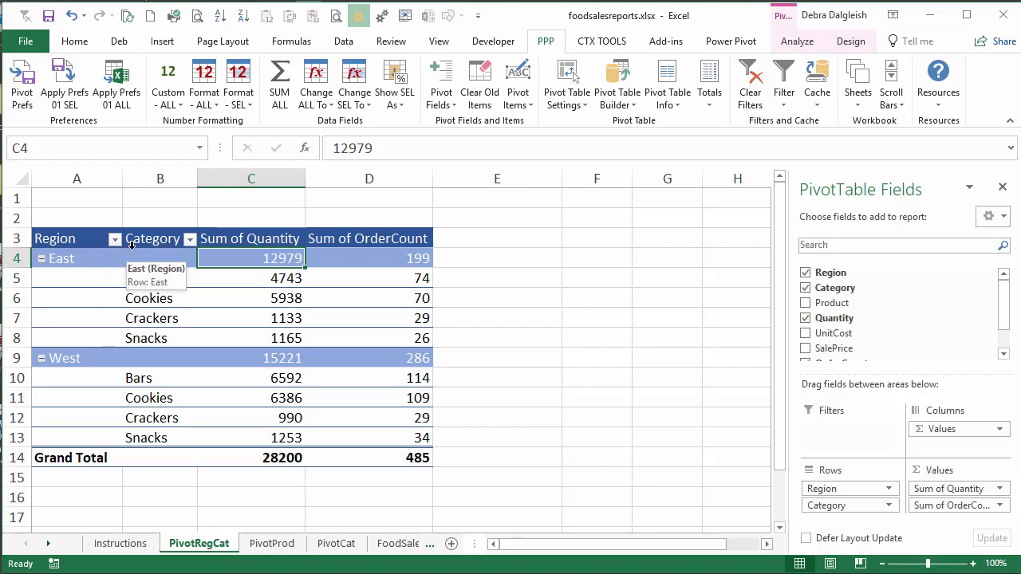
pyautogui.click(66, 79)
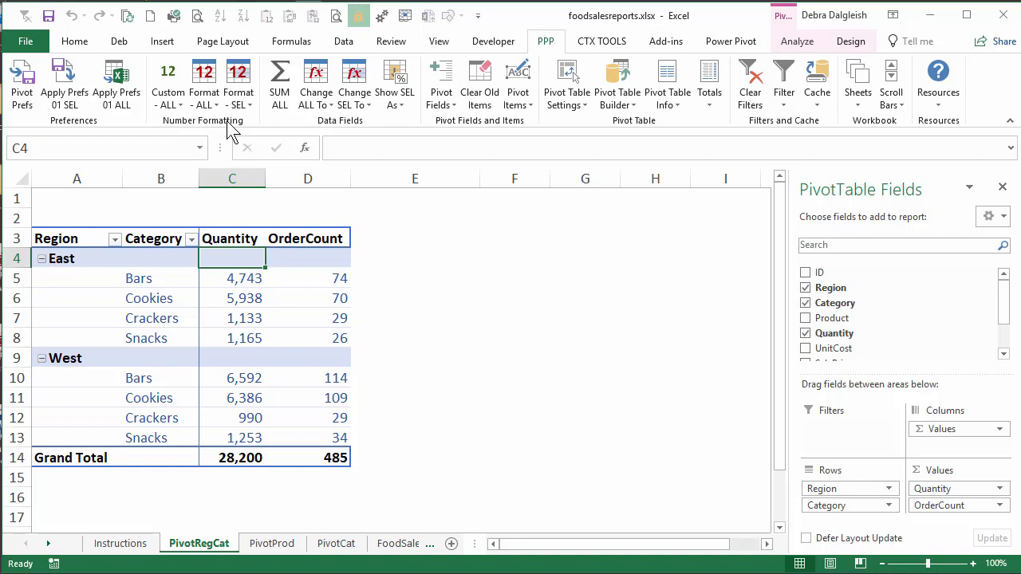
# Examine the add-in's number formatting, summary function and Show SEL As options for the pivot table's data fields.
pyautogui.click(215, 105)
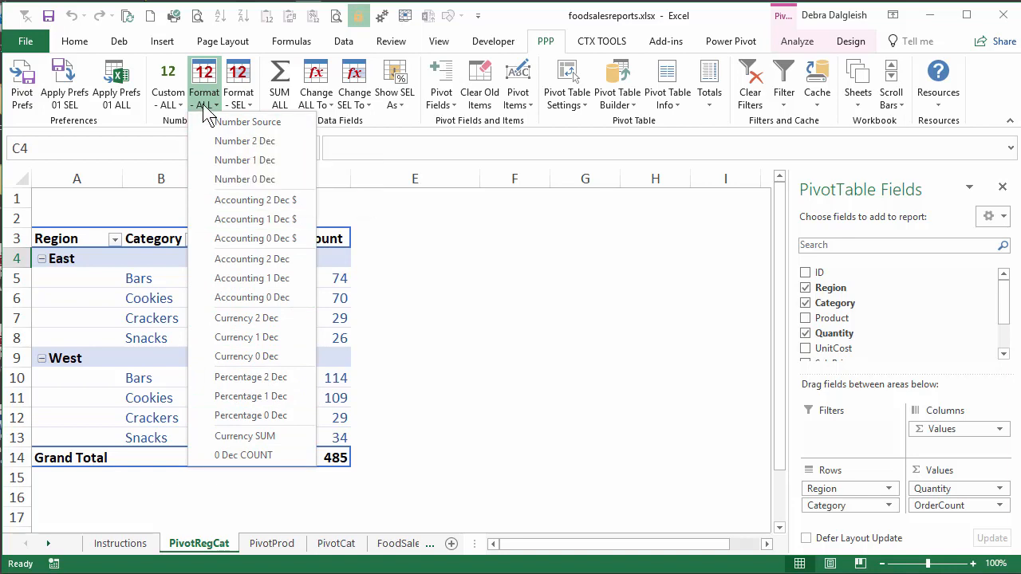
pyautogui.click(250, 105)
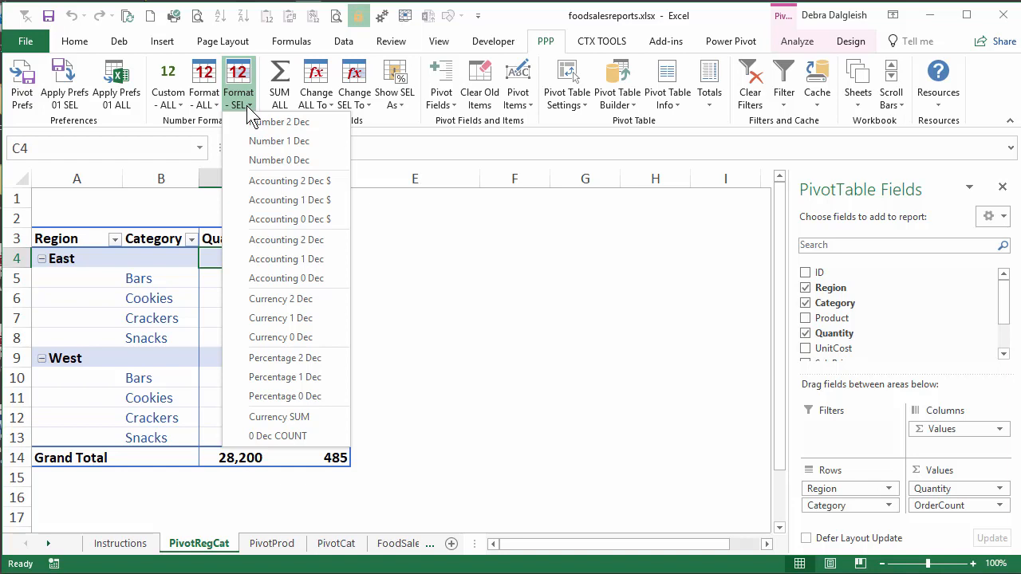
pyautogui.click(179, 104)
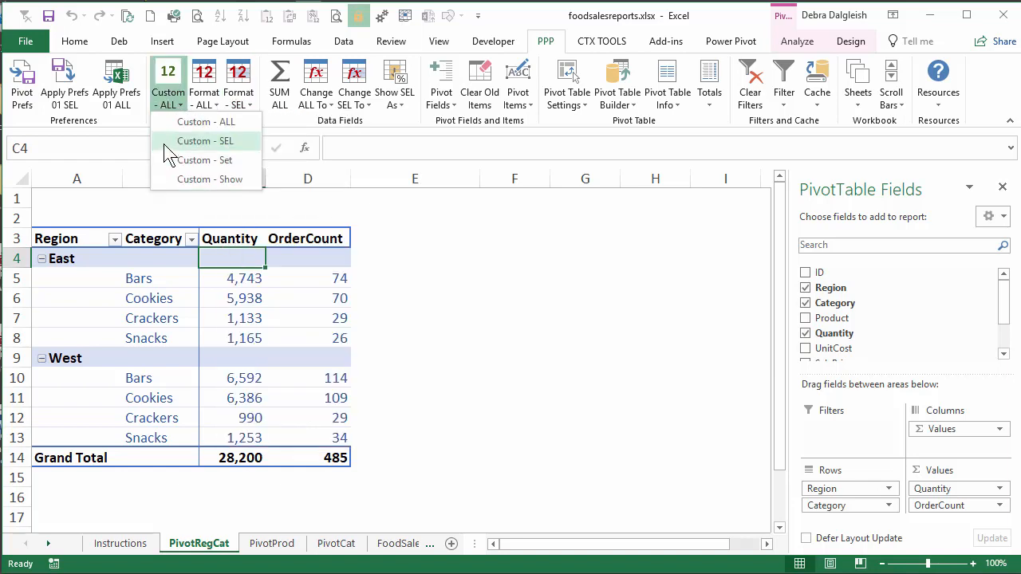
pyautogui.click(169, 141)
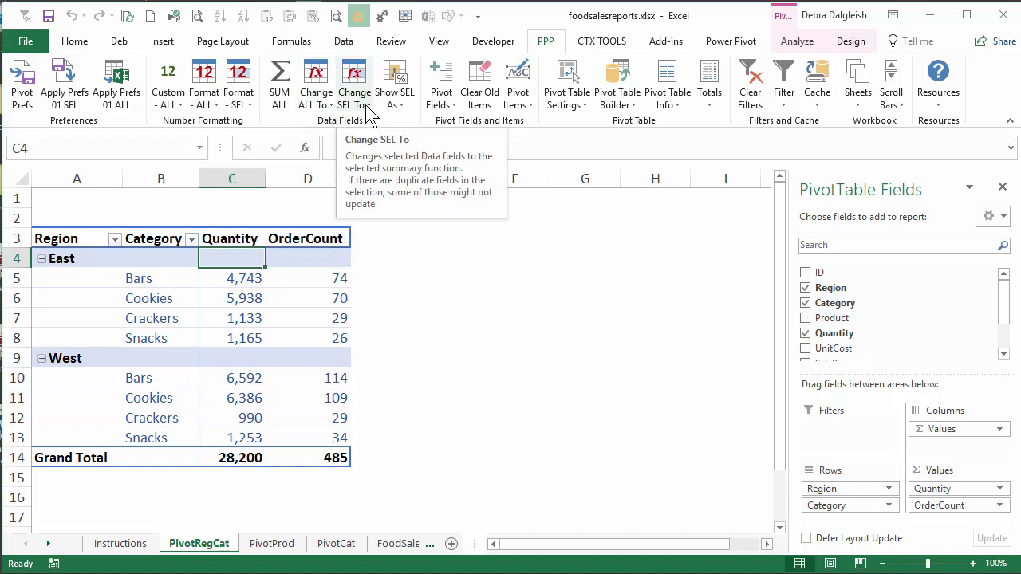
pyautogui.click(328, 104)
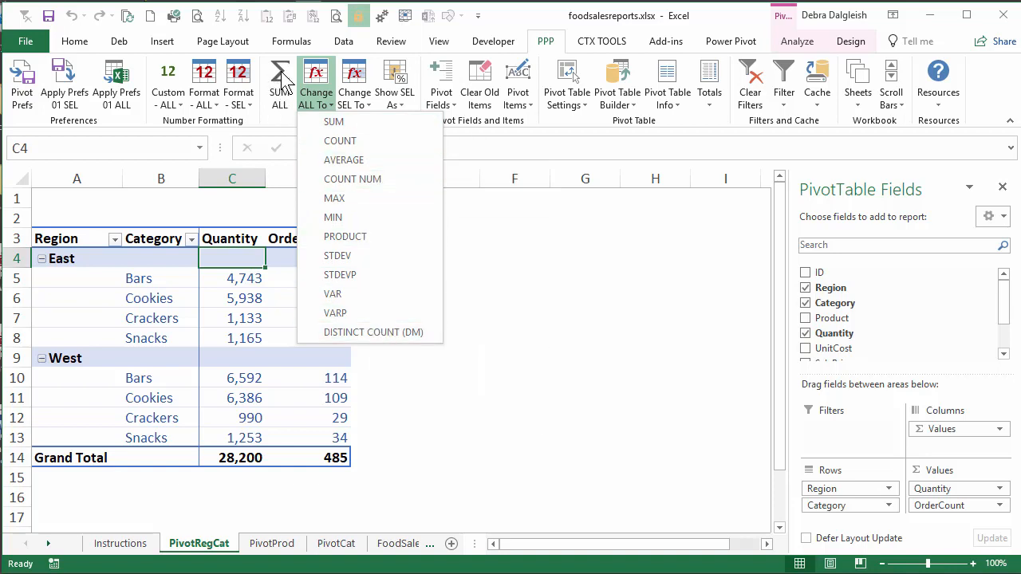
pyautogui.click(501, 299)
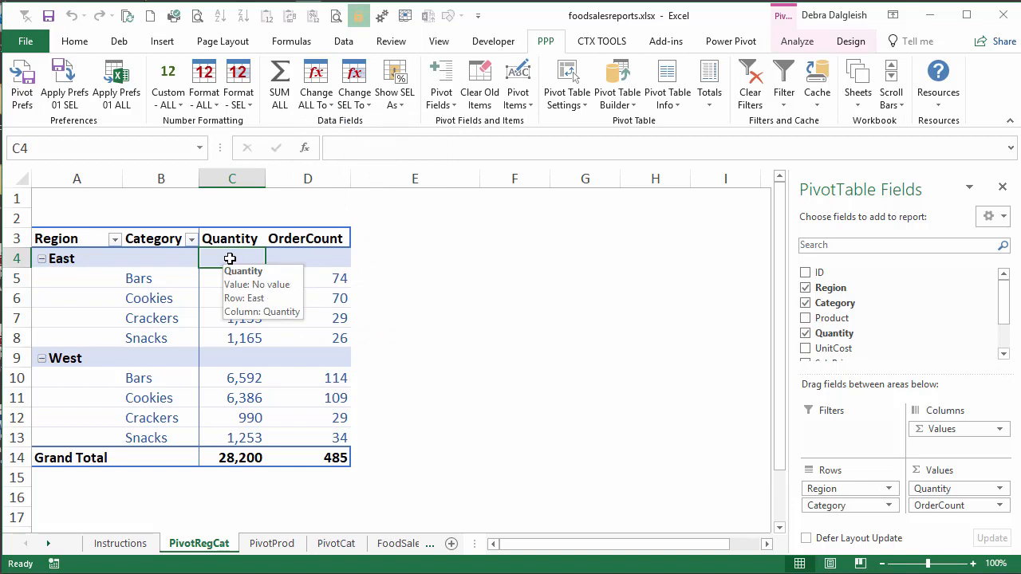
pyautogui.click(403, 103)
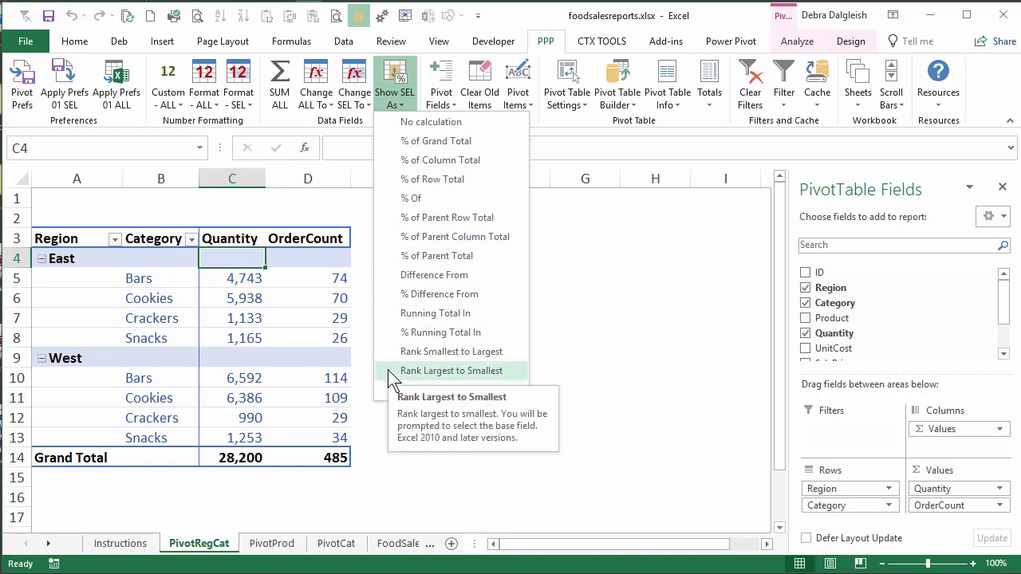
pyautogui.click(465, 124)
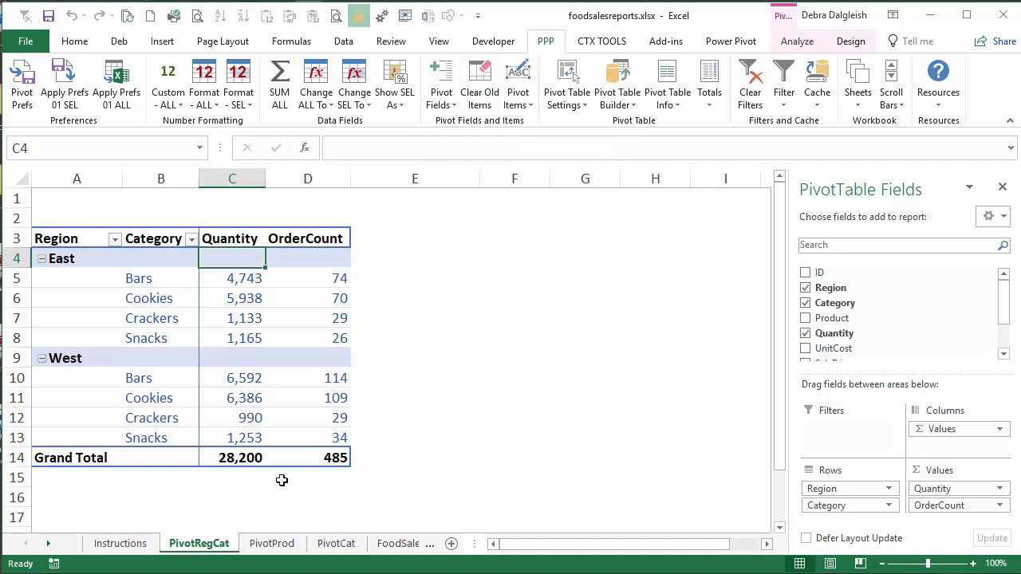
# On the PivotProd sheet, show items with no data for the Region field.
pyautogui.click(271, 544)
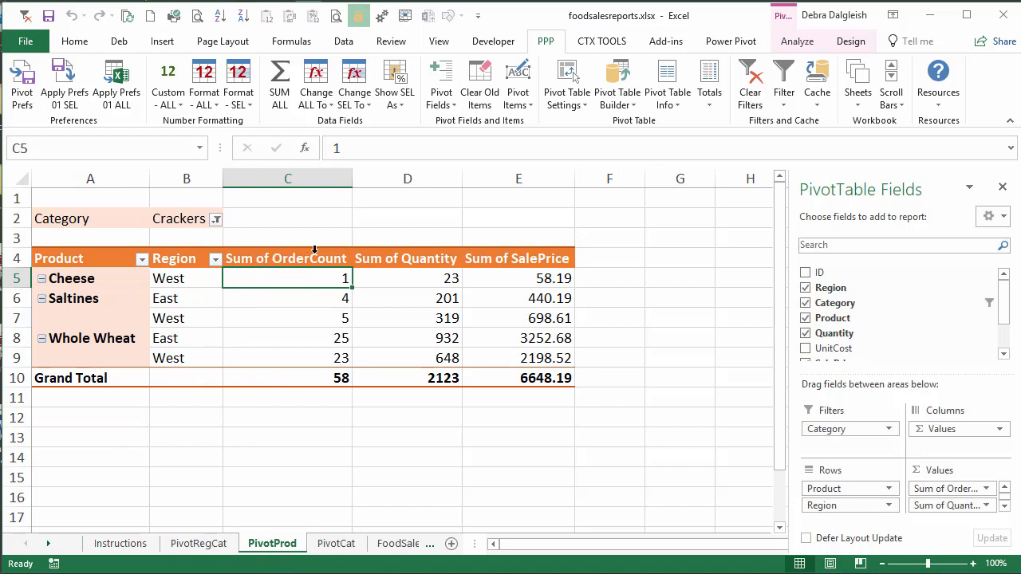
pyautogui.click(441, 92)
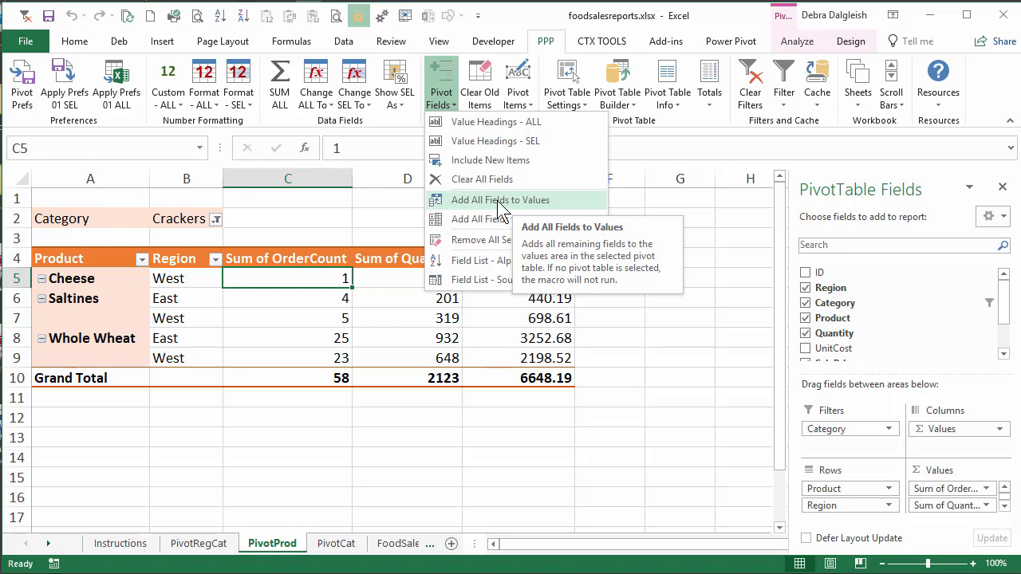
pyautogui.click(529, 107)
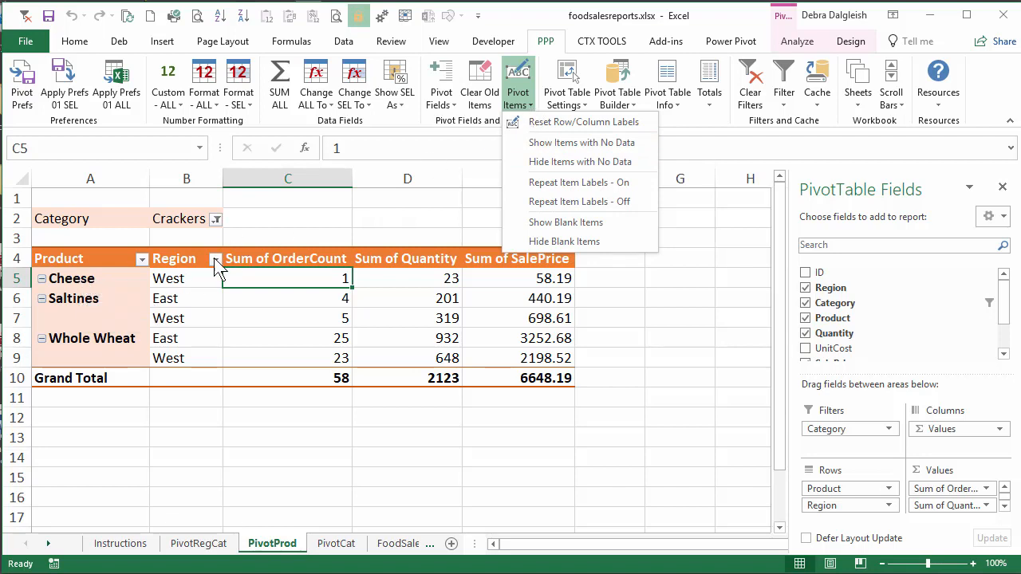
pyautogui.click(198, 279)
pyautogui.click(183, 280)
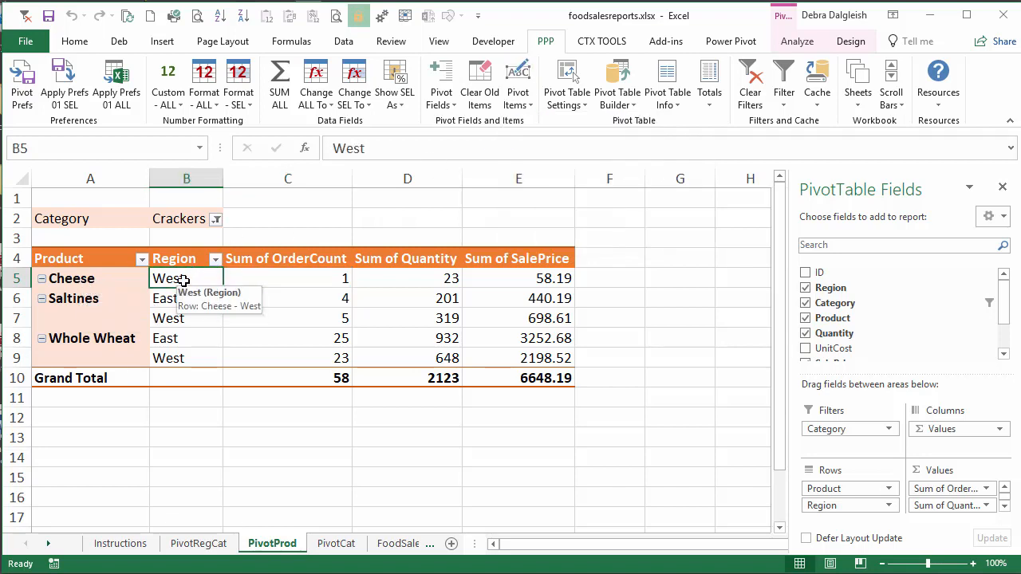
pyautogui.click(530, 103)
pyautogui.click(532, 145)
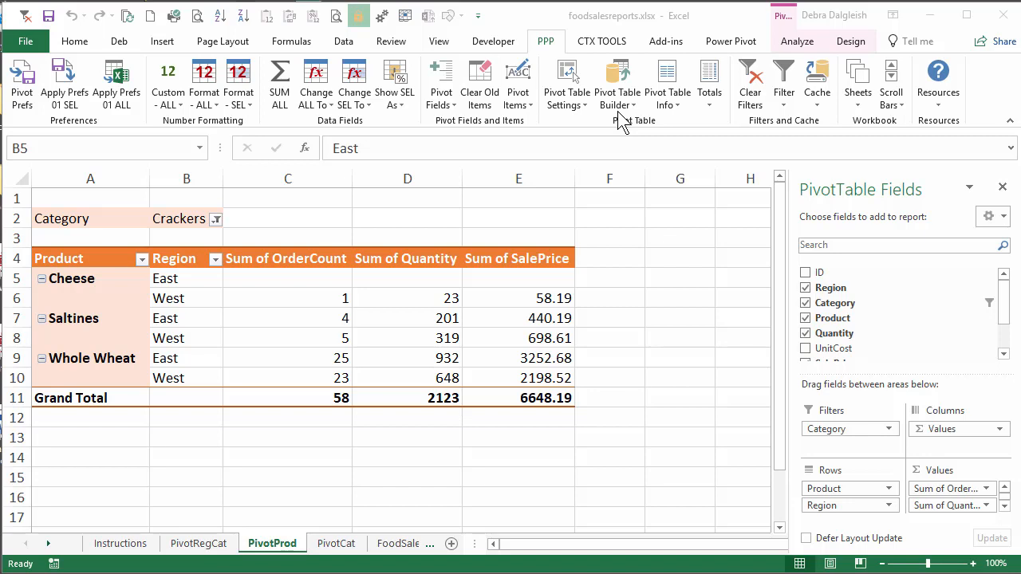
# Examine the add-in's remaining pivot table commands, from settings, info, builder and totals to filters, cache, sheets and scroll bars.
pyautogui.click(566, 97)
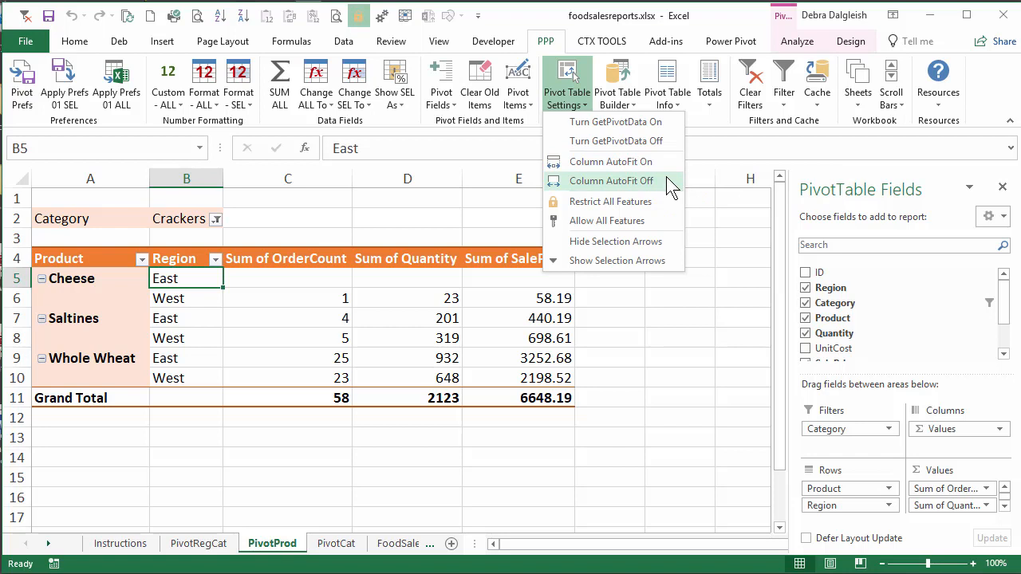
pyautogui.click(680, 110)
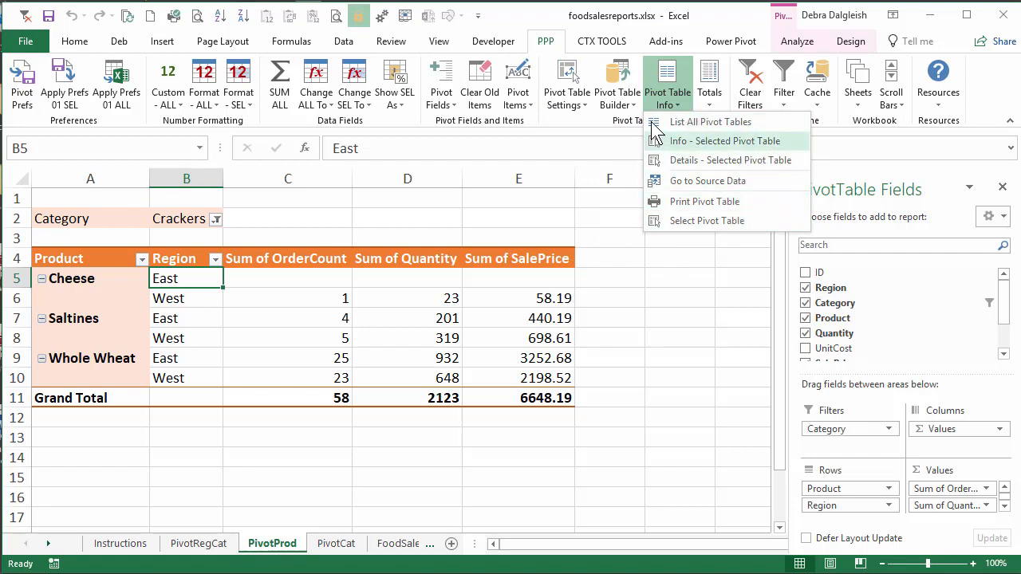
pyautogui.click(632, 102)
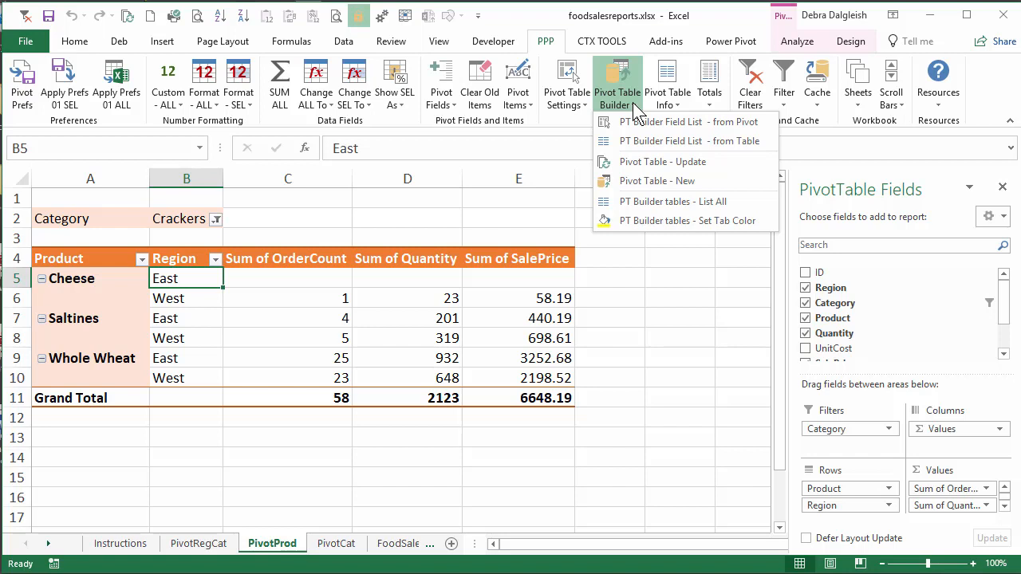
pyautogui.click(712, 104)
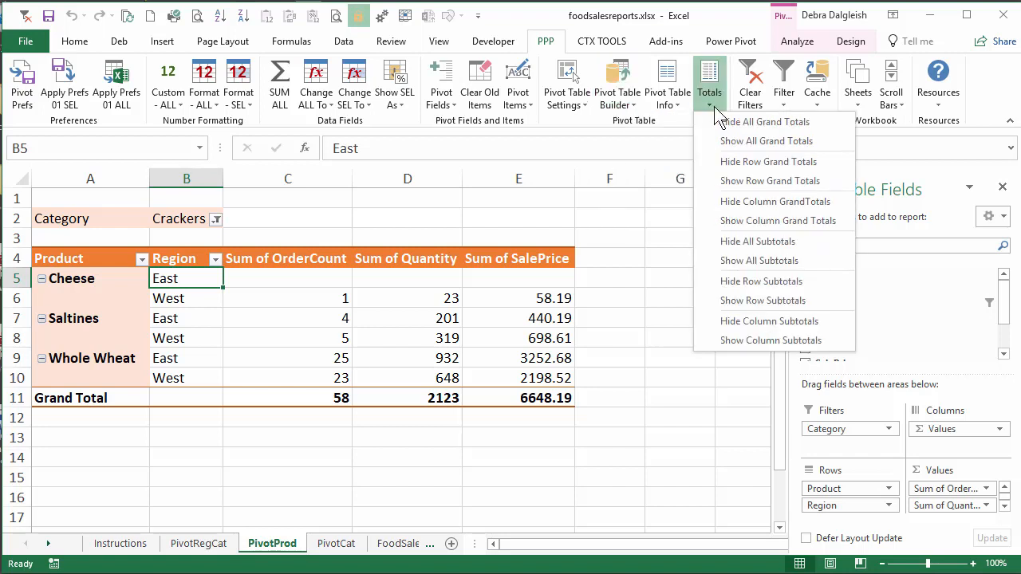
pyautogui.click(661, 185)
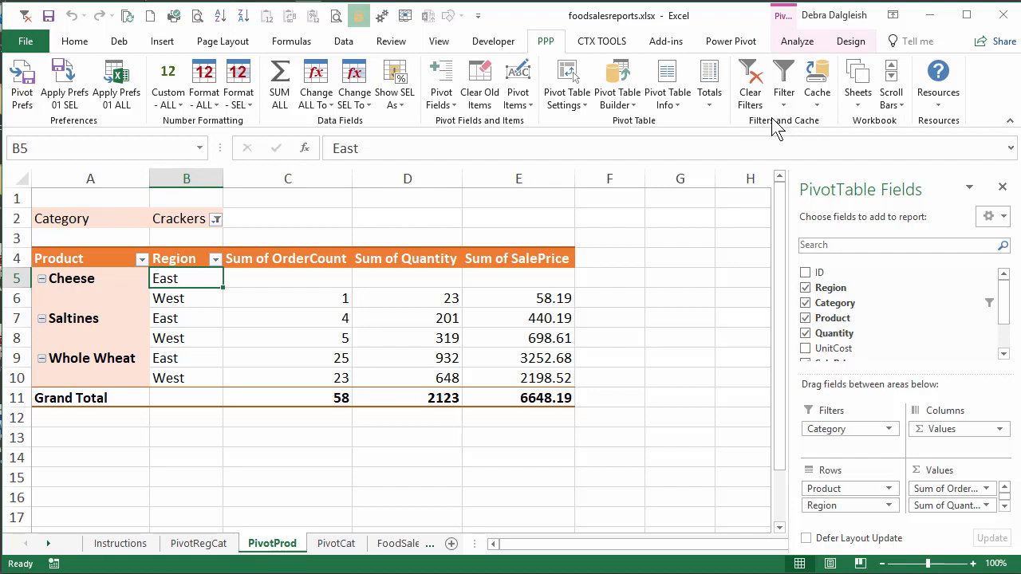
pyautogui.click(784, 95)
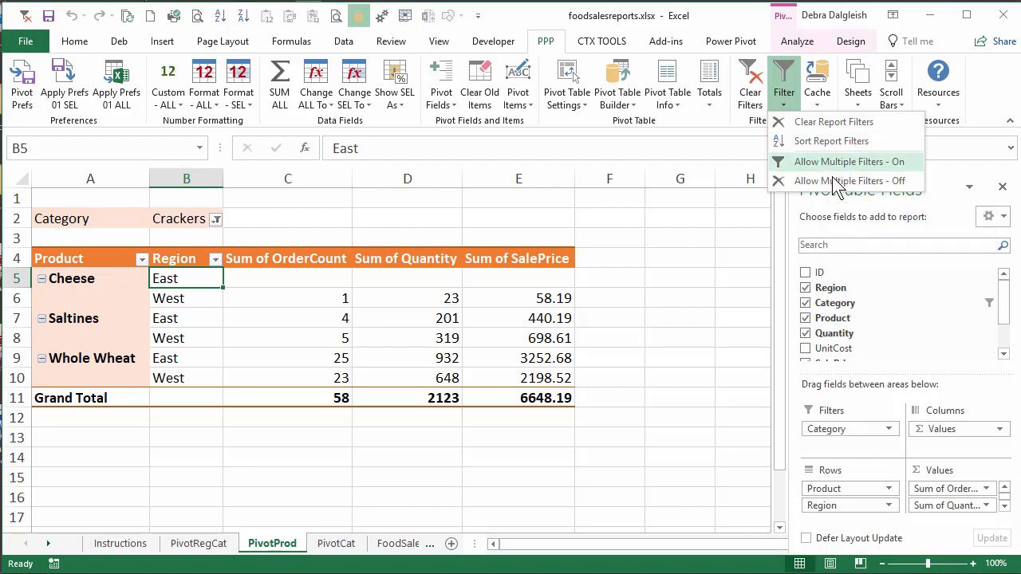
pyautogui.click(822, 110)
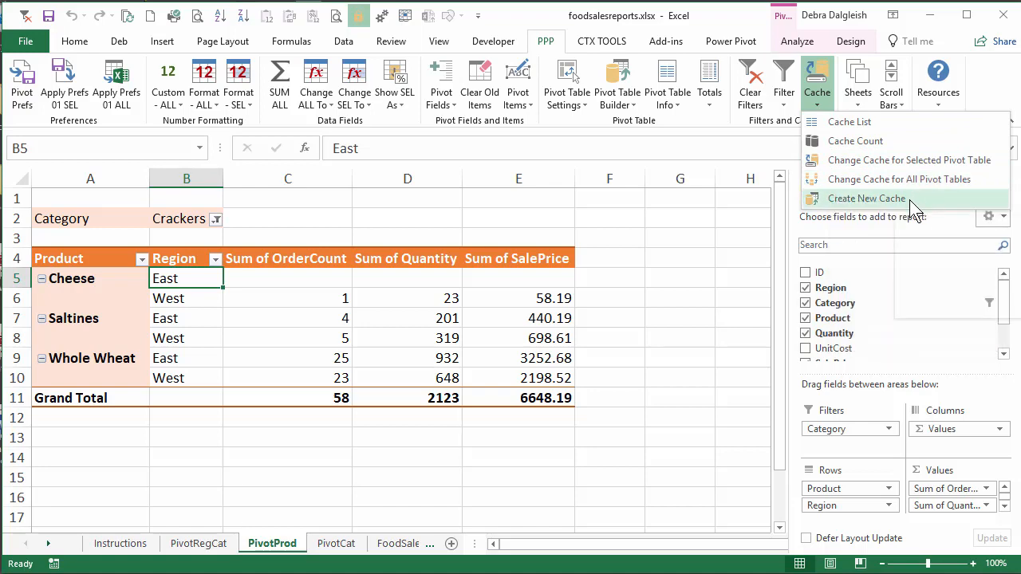
pyautogui.press('Escape')
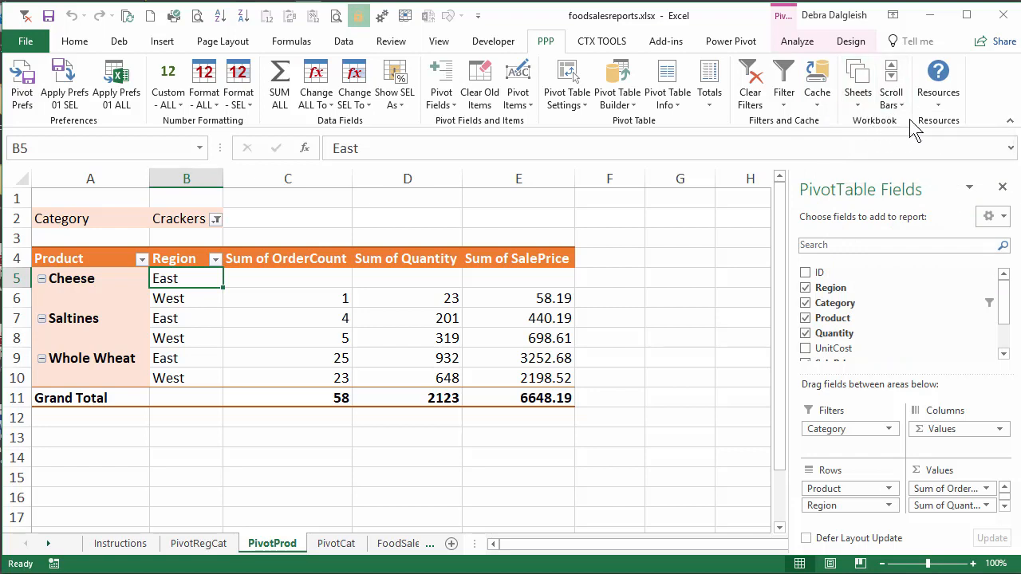
pyautogui.click(867, 114)
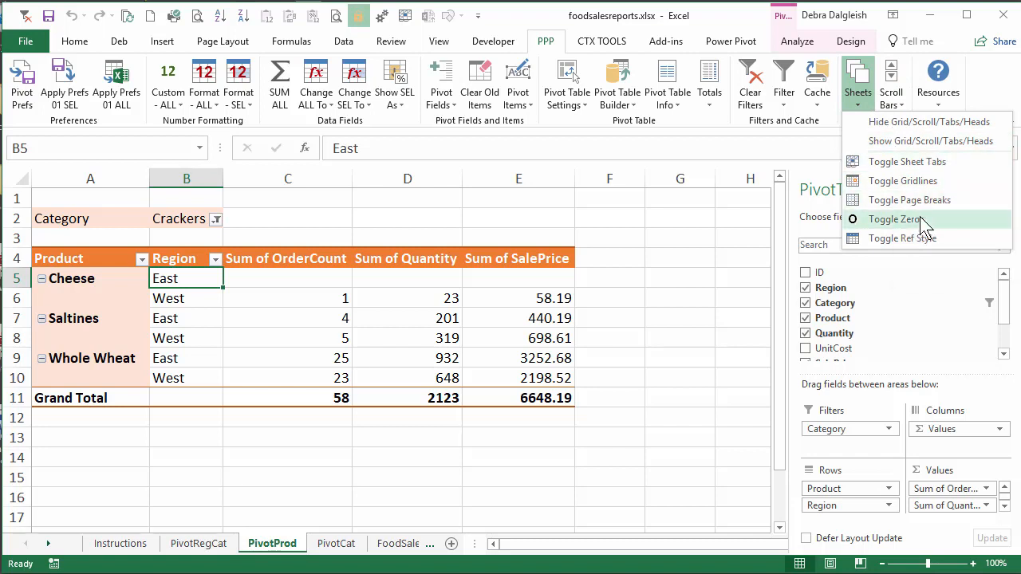
pyautogui.click(893, 97)
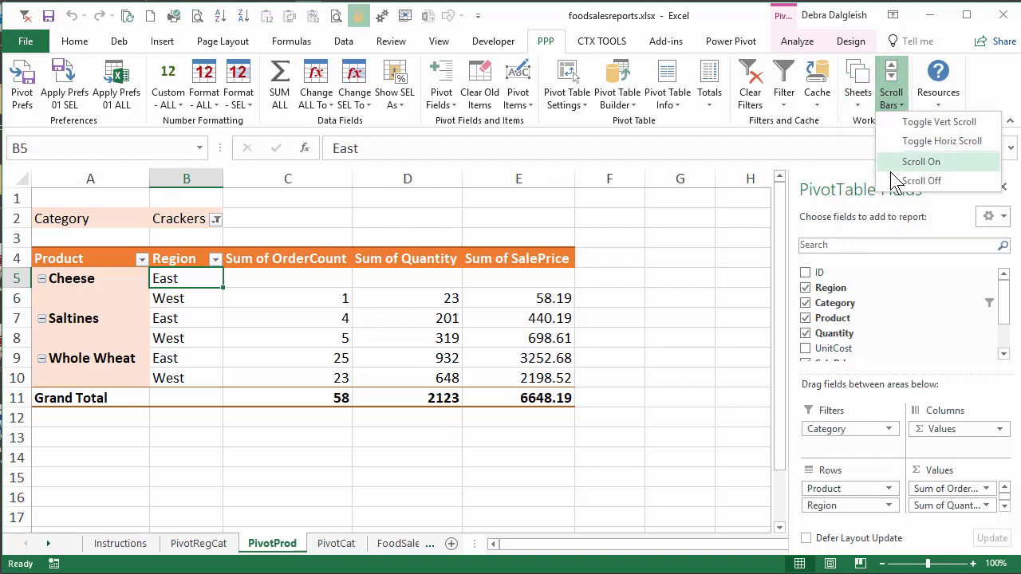
# Open the Contact Contextures information for the Pivot Power Premium add-in.
pyautogui.click(941, 112)
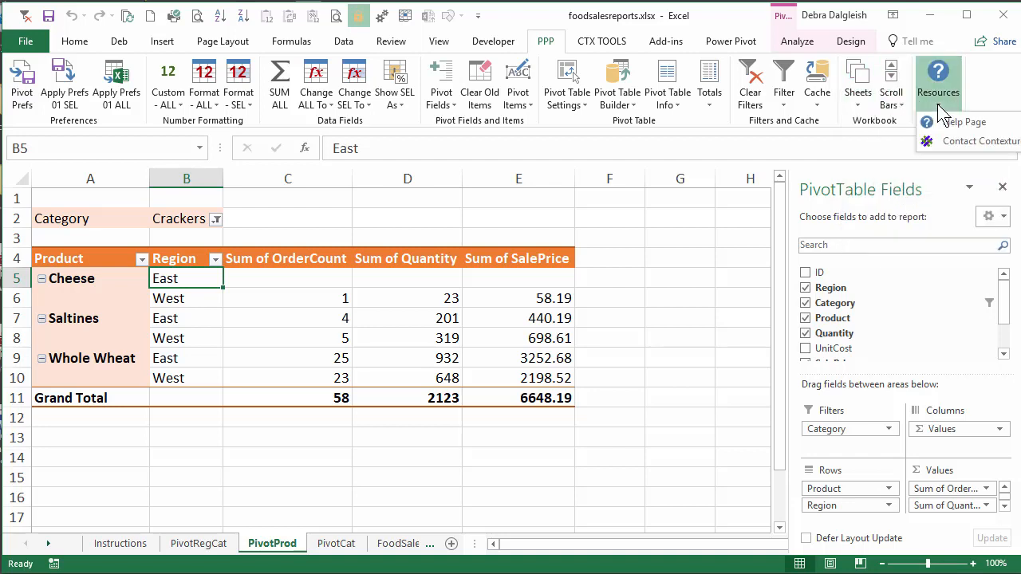
pyautogui.click(979, 142)
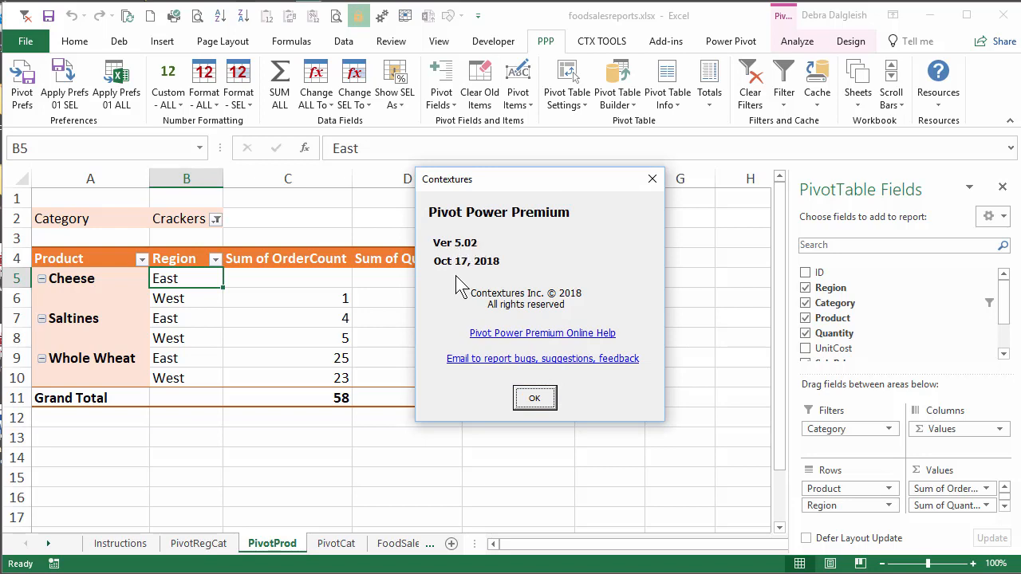